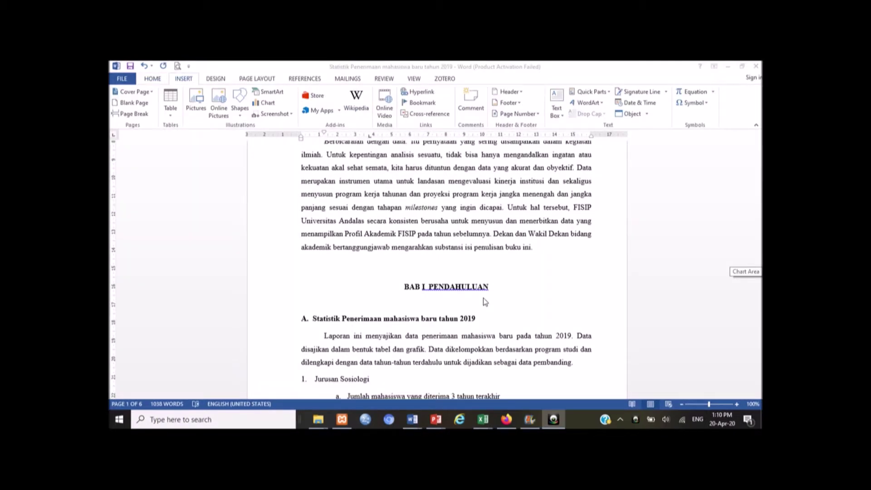
Step: Add blank lines before BAB I PENDAHULUAN until it moves to the top of page 2
mouse_move(546, 425)
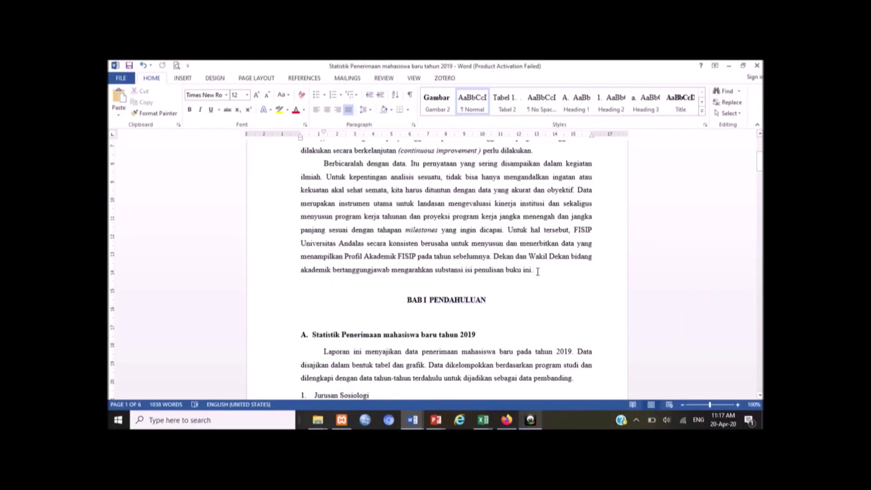
left_click(407, 299)
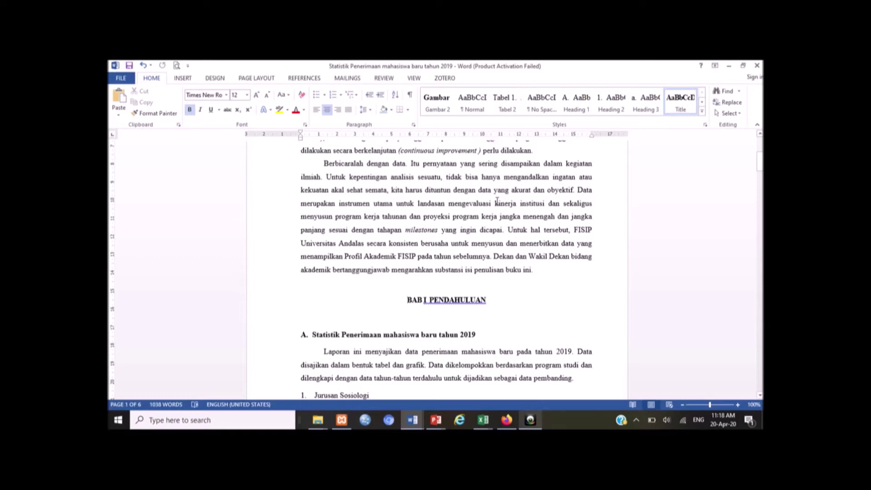
key("Return")
key("Return")
key("Return")
key("Return")
key("Return")
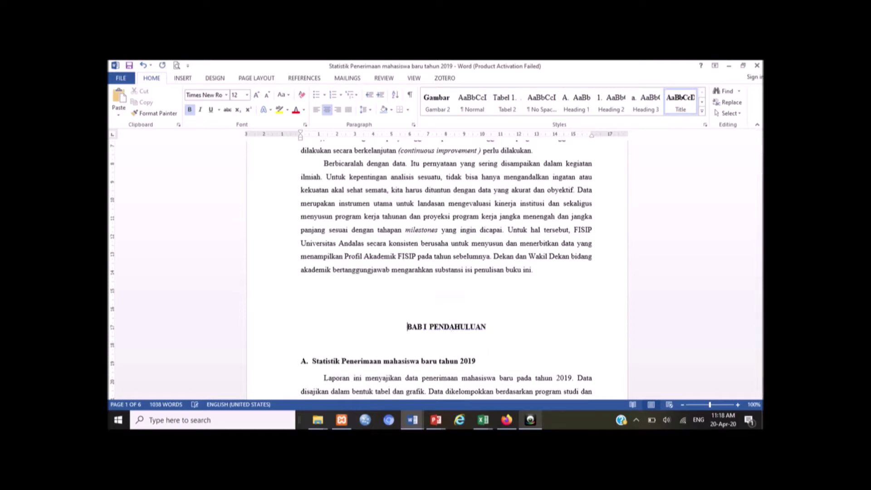
key("Return")
key("Return")
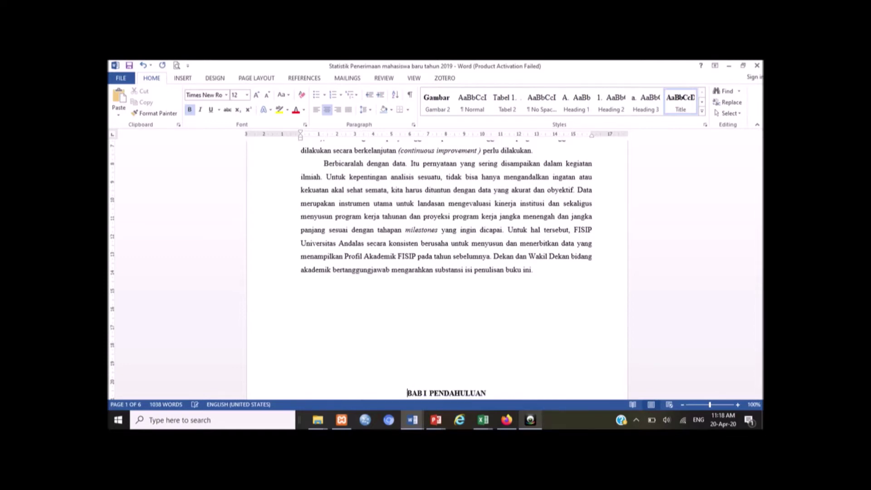
key("Return")
key("Return")
key("Return")
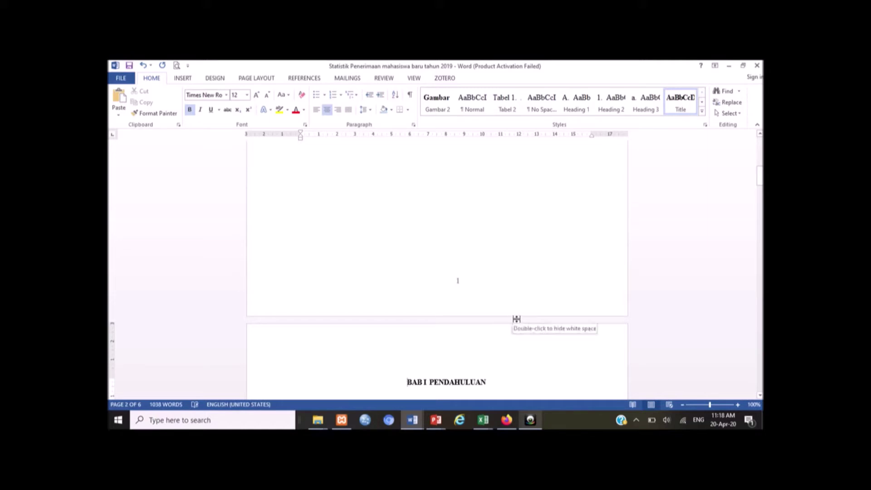
scroll(517, 319, "up", 3)
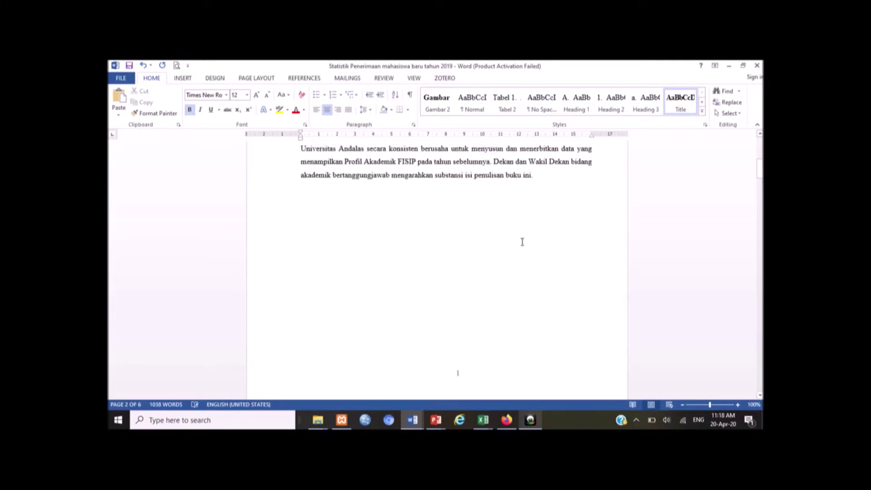
left_click(549, 176)
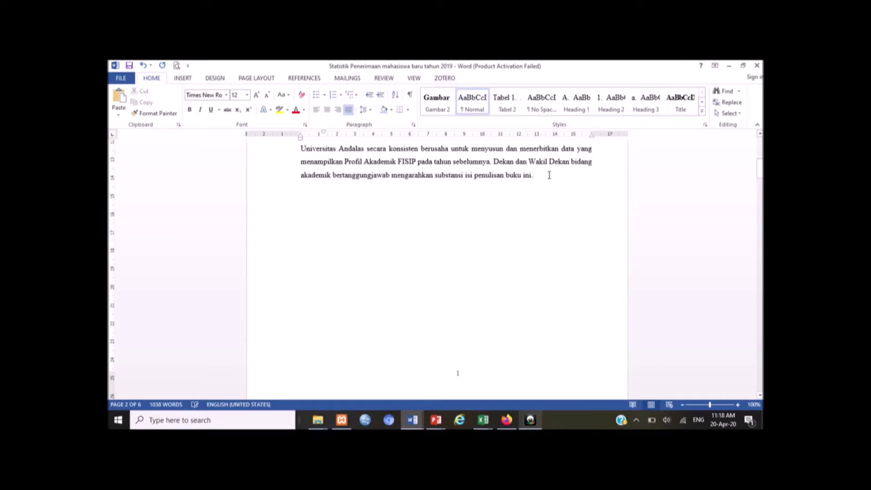
scroll(549, 175, "up", 2)
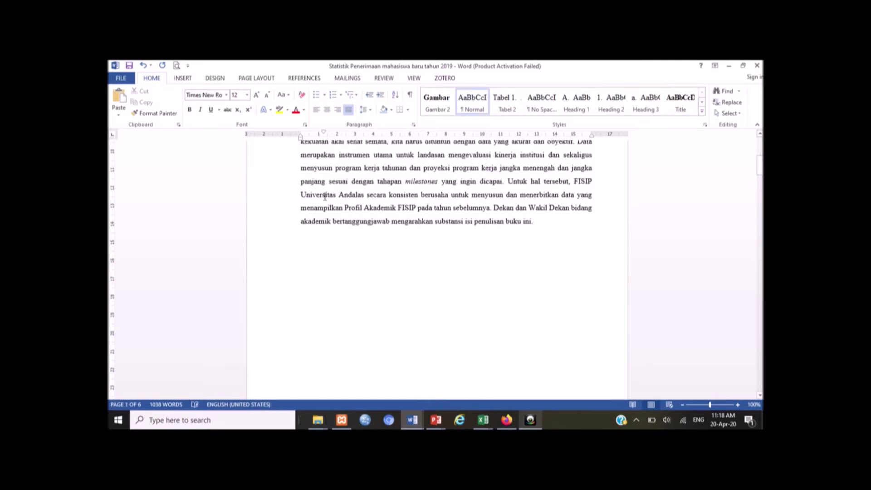
left_click_drag(571, 182, 580, 221)
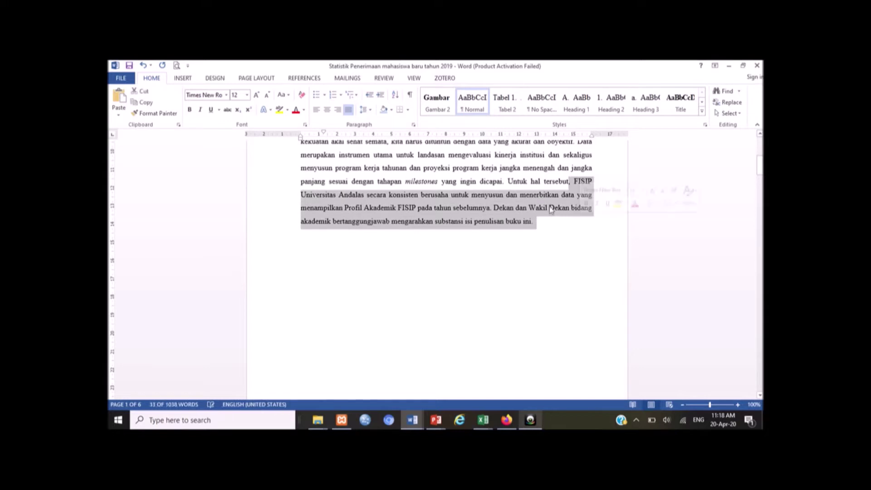
key("Delete")
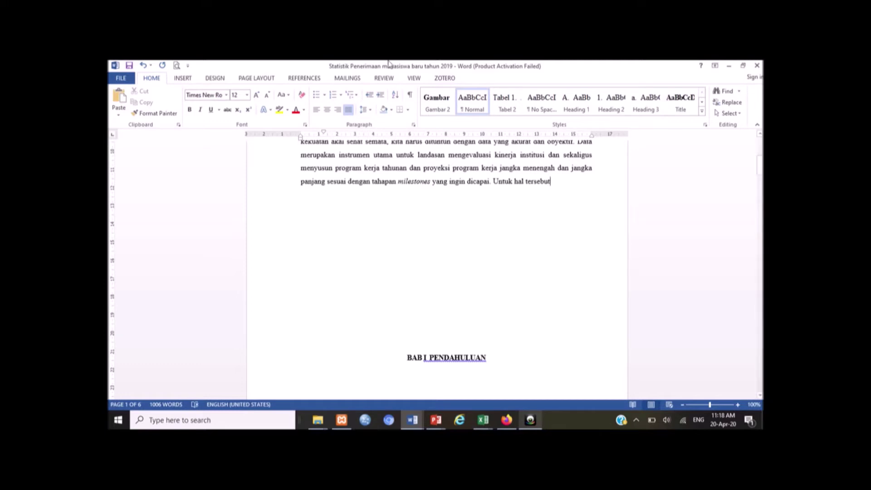
left_click(144, 67)
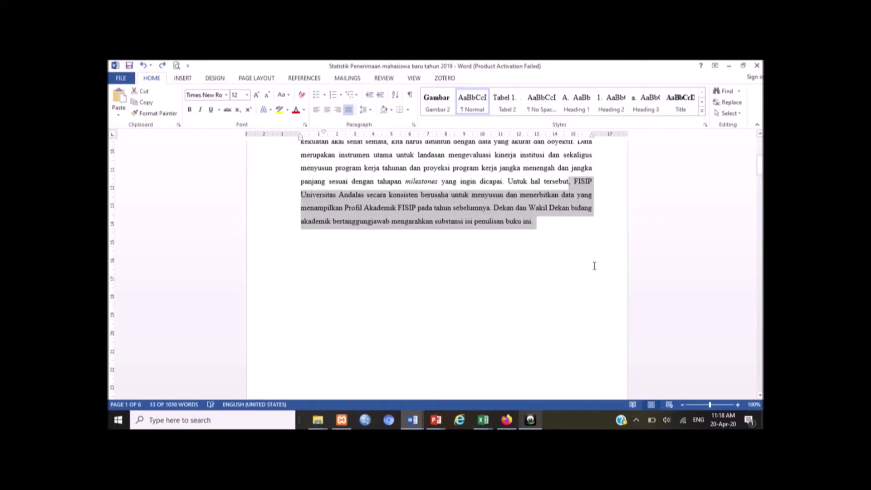
left_click(508, 237)
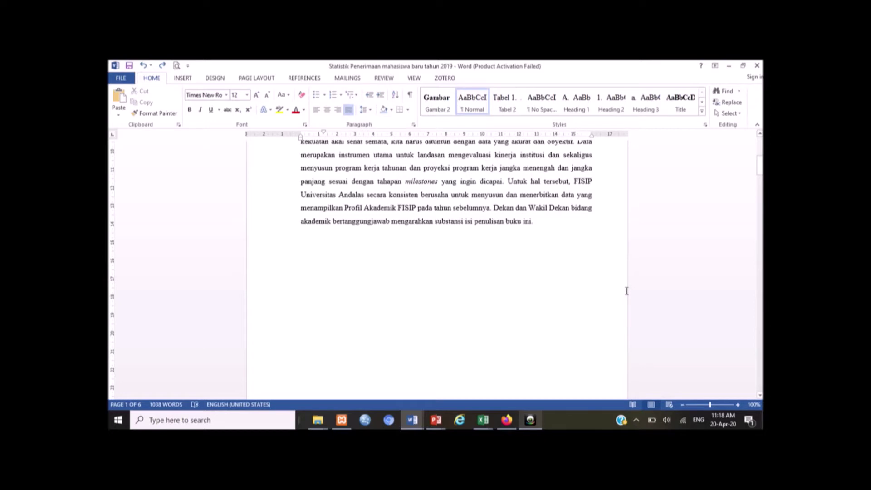
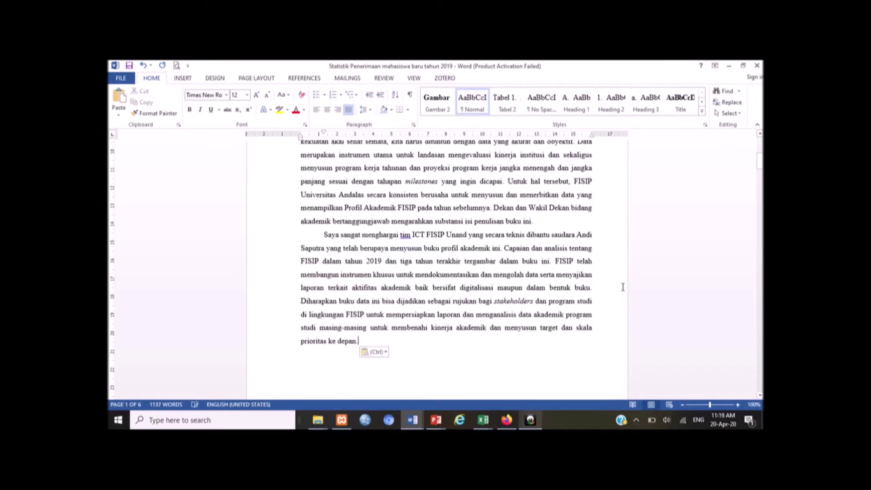
Step: Paste the acknowledgement paragraph below the foreword and again above the chapter heading on page 2
scroll(520, 323, "down", 3)
scroll(521, 323, "down", 5)
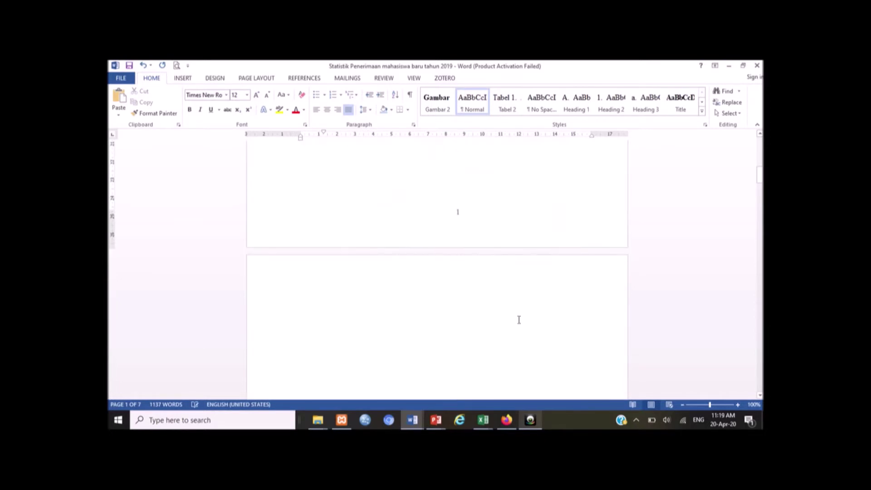
left_click(443, 195)
key("ctrl+v")
left_click(469, 299)
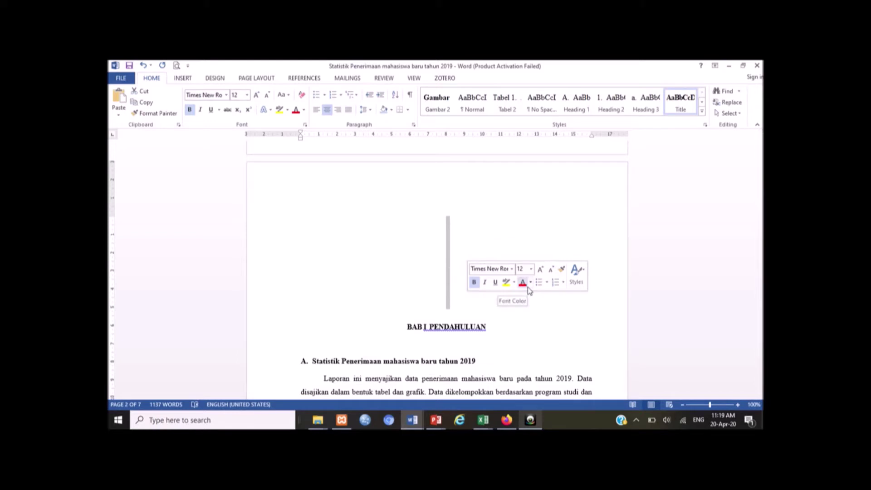
left_click(410, 274)
Step: Undo the pasted paragraph and blank lines so BAB I PENDAHULUAN follows the foreword directly
scroll(410, 272, "up", 1)
scroll(410, 273, "up", 3)
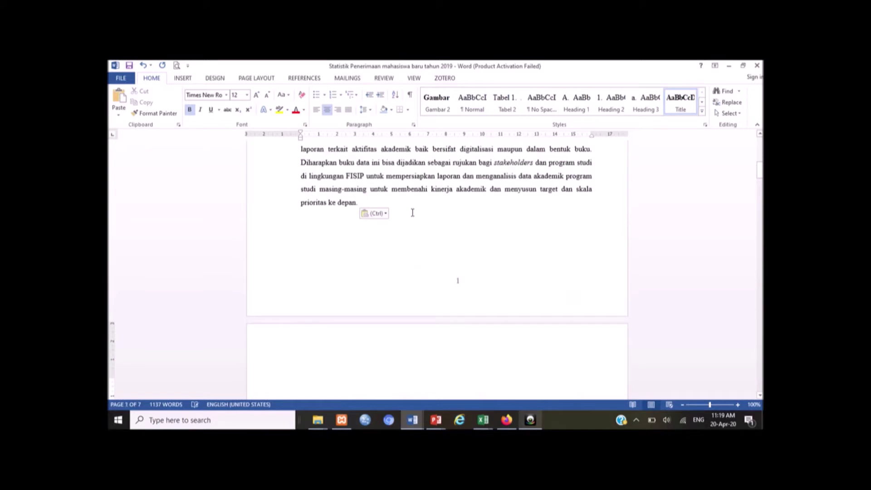
scroll(412, 213, "up", 1)
scroll(412, 213, "up", 1)
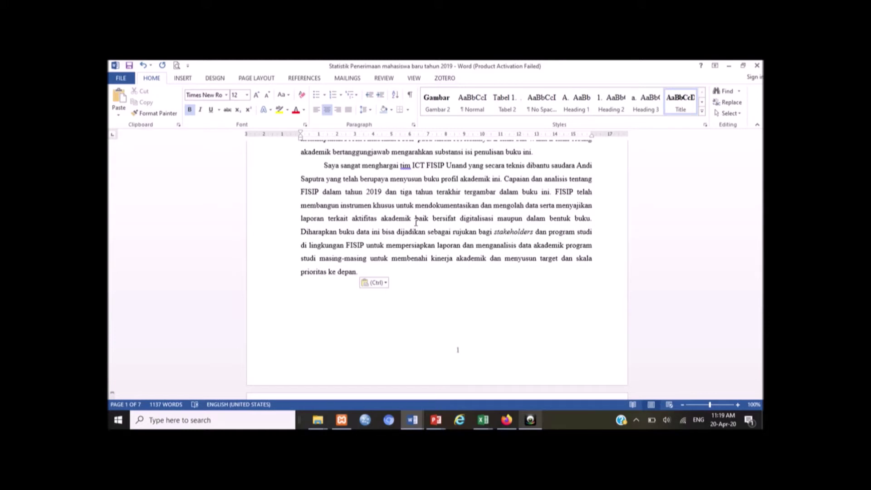
key("ctrl+z")
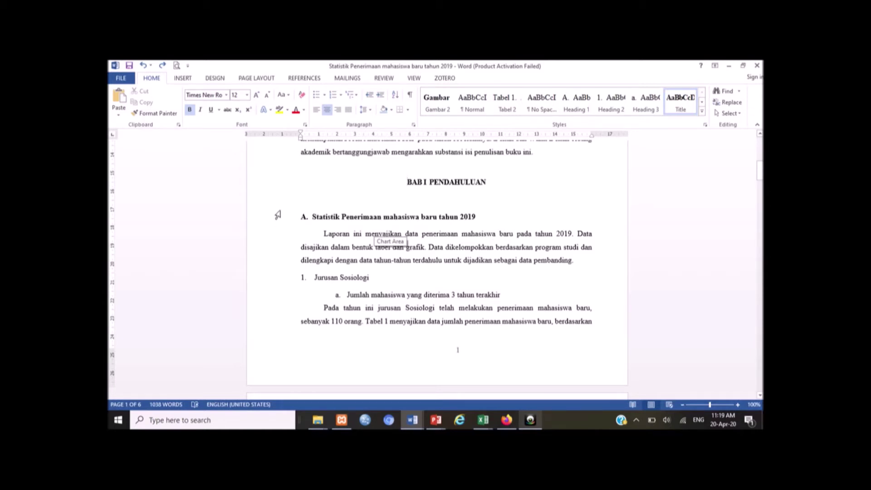
Step: Insert a Page Break right before BAB I PENDAHULUAN so the chapter starts a new page
left_click(185, 80)
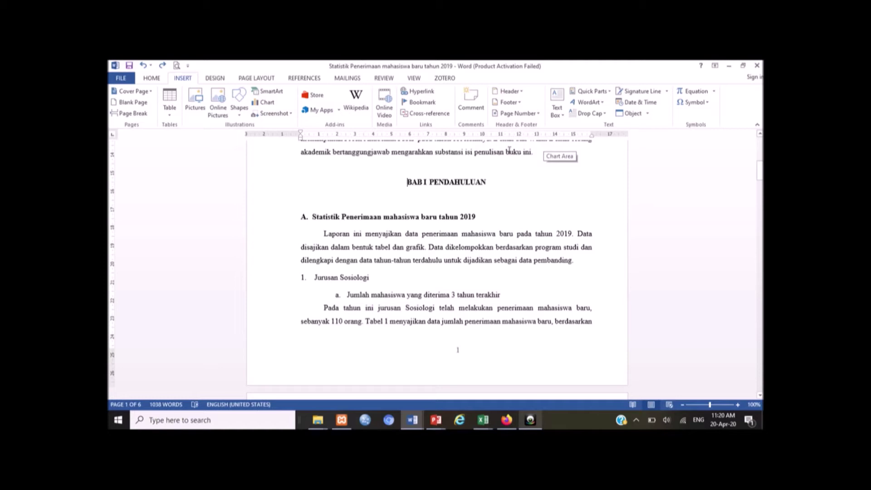
left_click(542, 154)
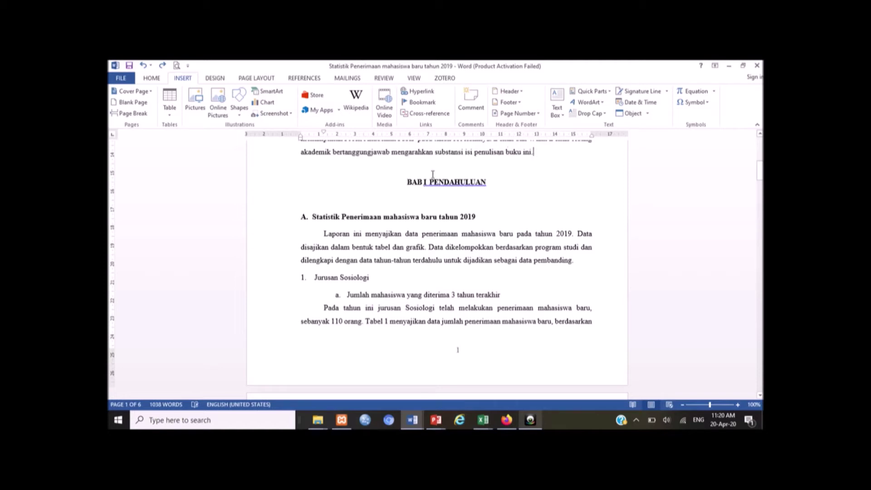
left_click(408, 182)
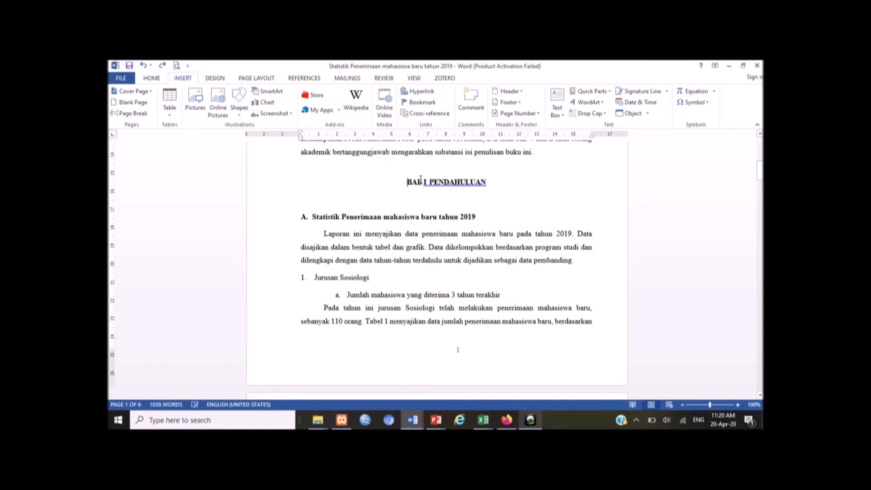
left_click(135, 114)
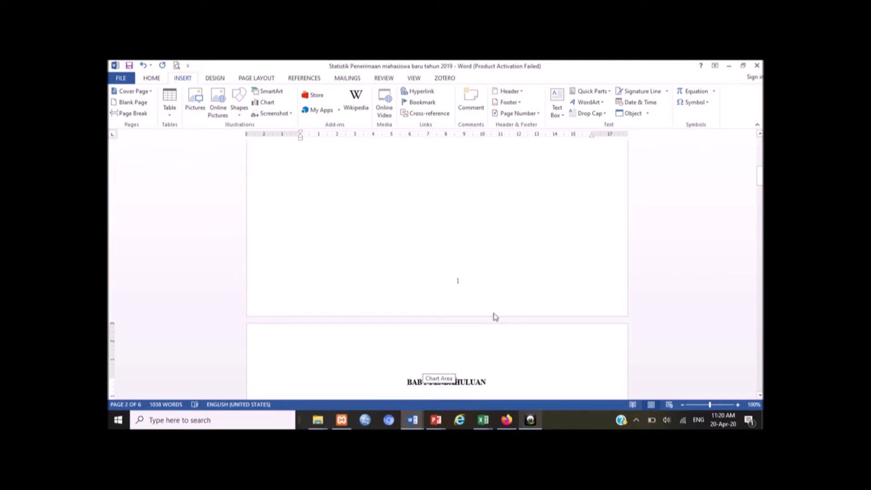
scroll(495, 317, "up", 3)
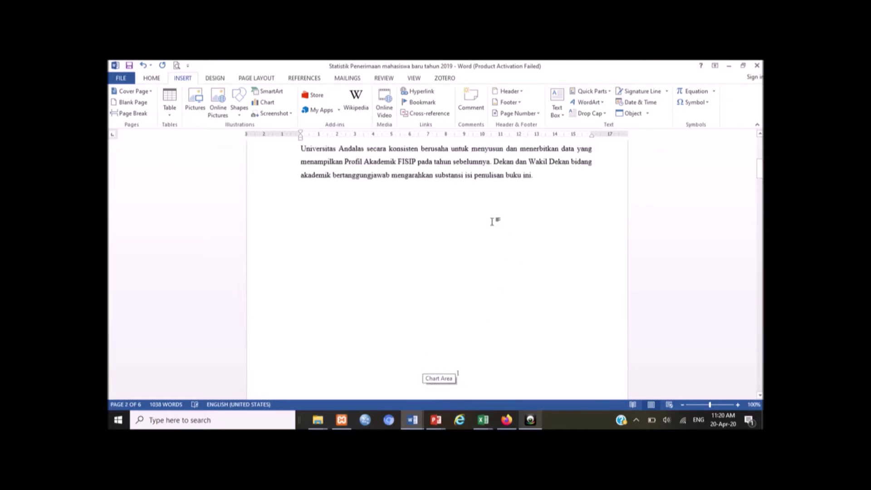
key("Up")
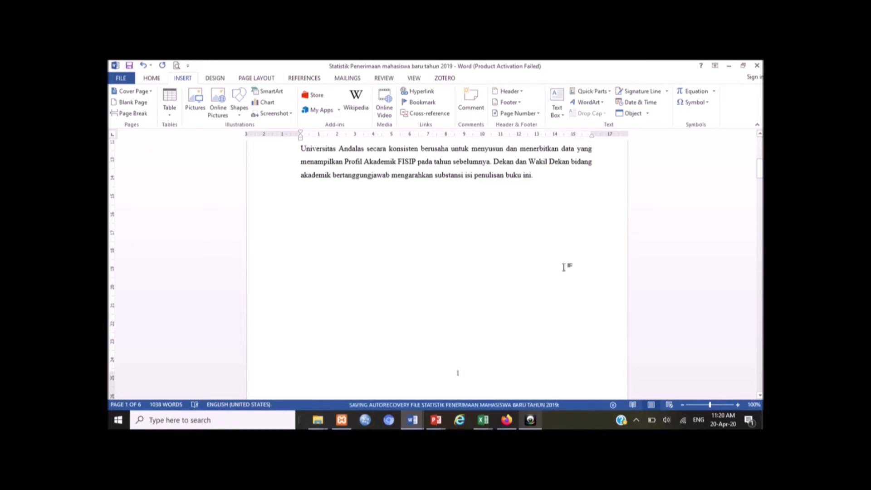
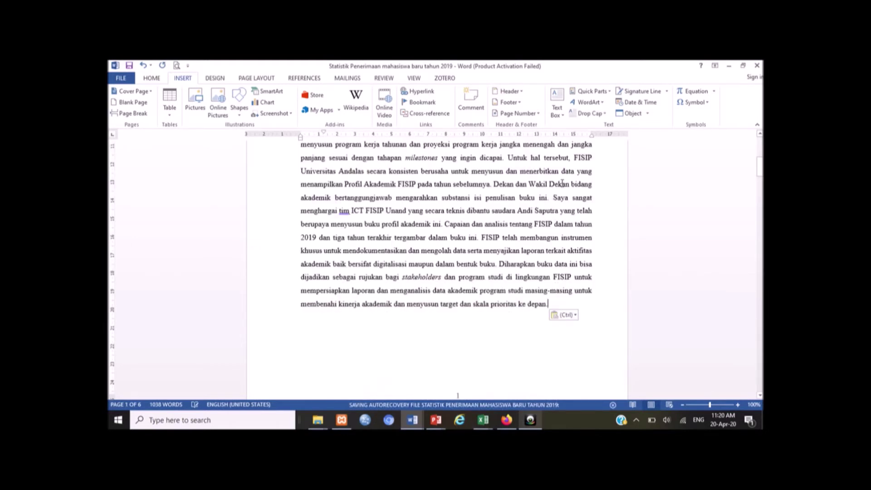
scroll(480, 296, "down", 3)
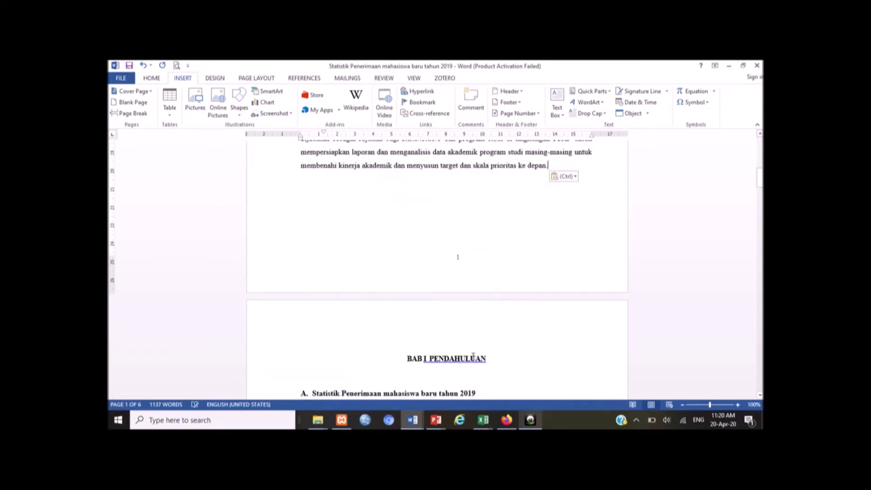
scroll(474, 354, "up", 3)
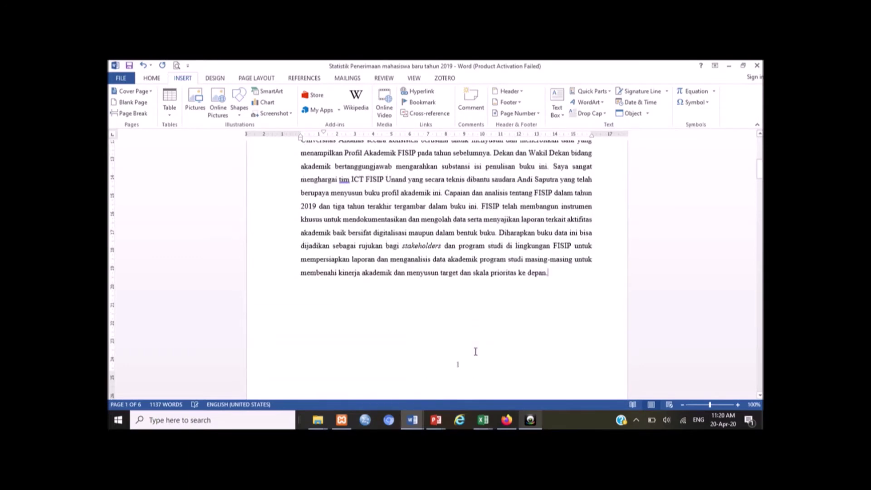
key("ctrl+z")
scroll(474, 350, "up", 3)
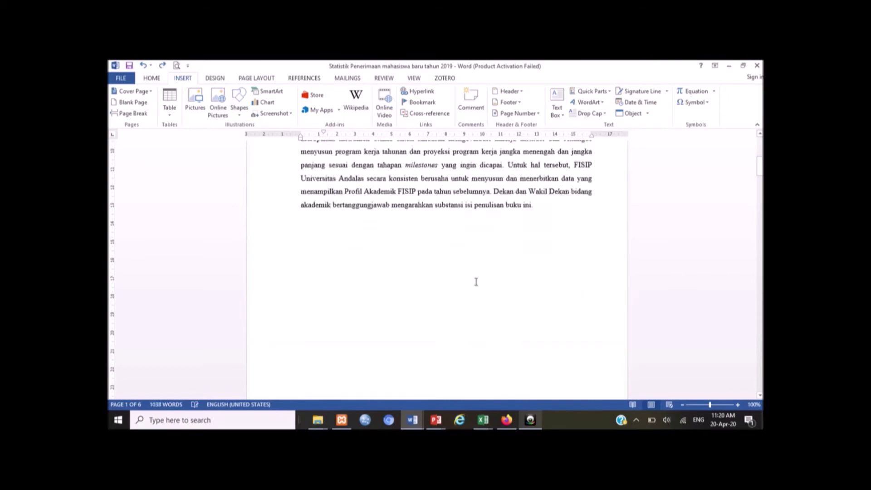
left_click_drag(323, 156, 551, 282)
key("Delete")
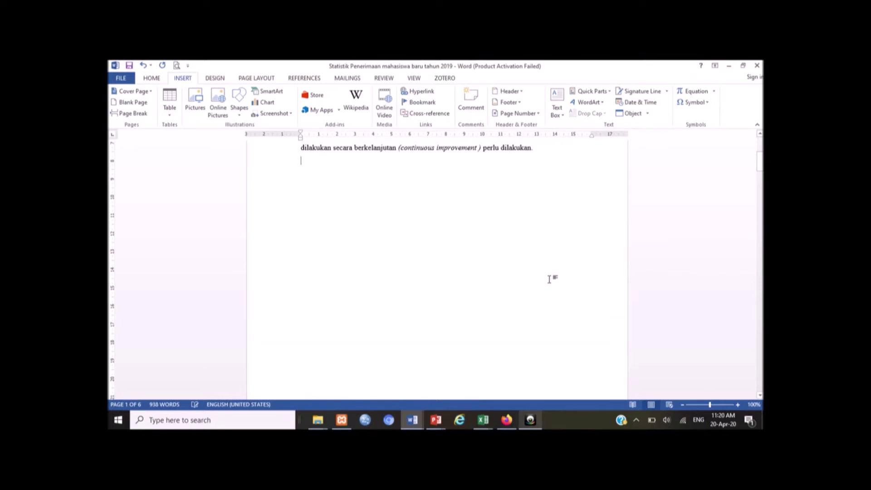
scroll(550, 279, "down", 1)
scroll(549, 279, "down", 5)
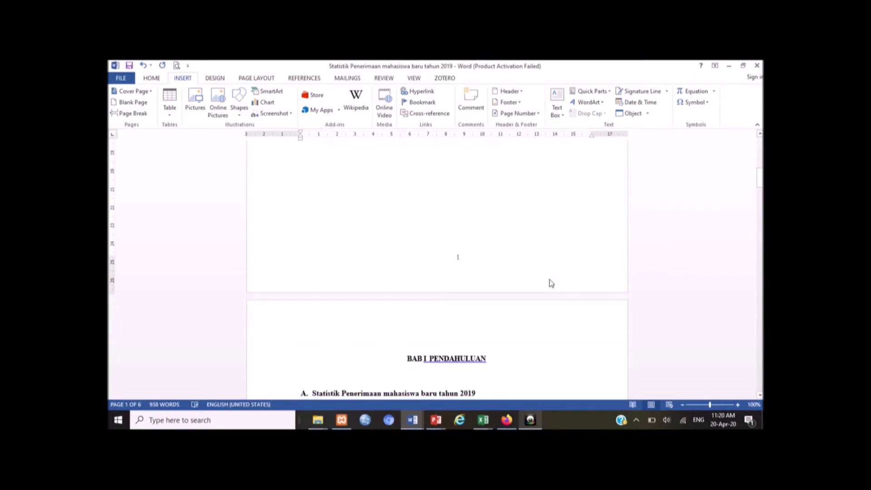
scroll(551, 280, "up", 2)
key("ctrl+z")
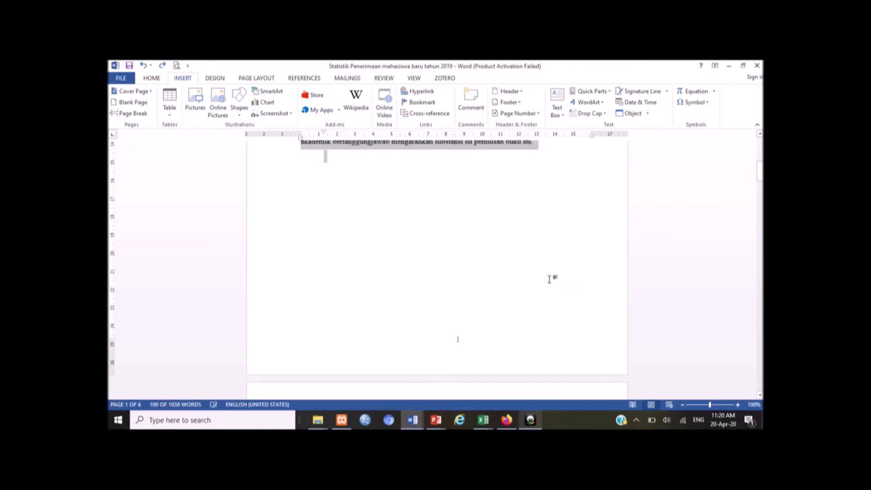
left_click(496, 235)
scroll(494, 233, "down", 4)
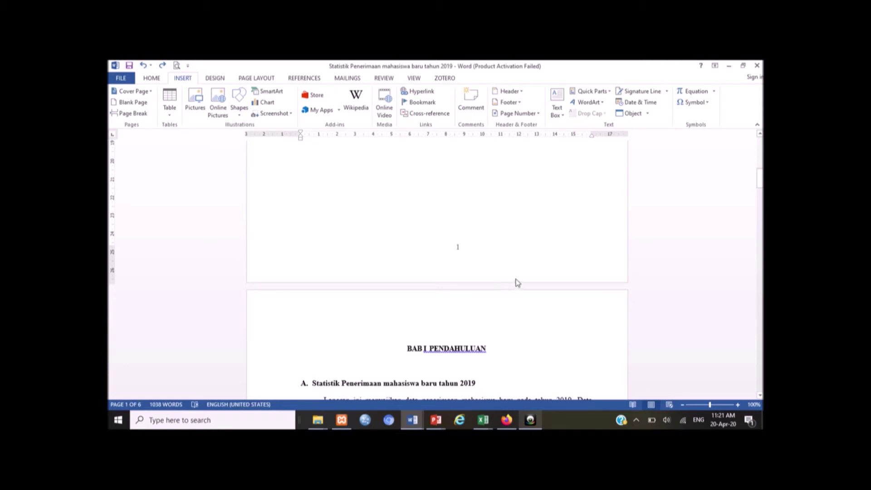
scroll(516, 282, "up", 4)
scroll(516, 279, "up", 10)
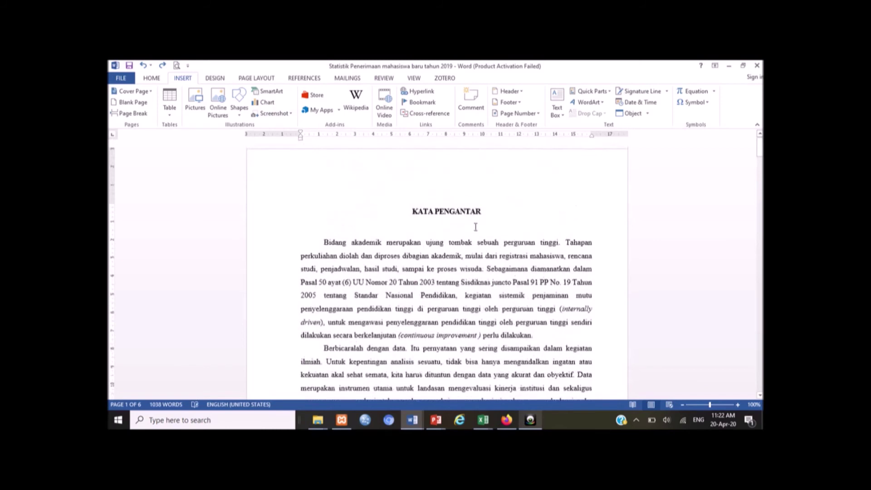
scroll(490, 249, "down", 5)
scroll(492, 252, "down", 10)
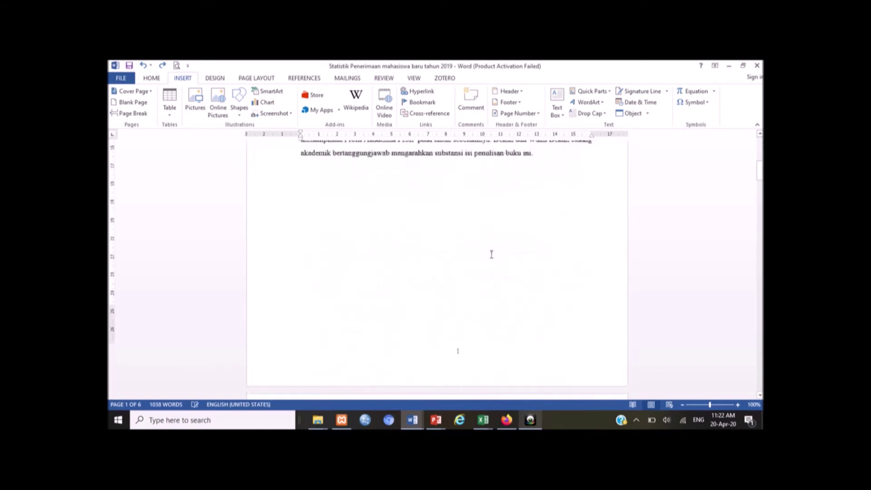
scroll(482, 292, "down", 3)
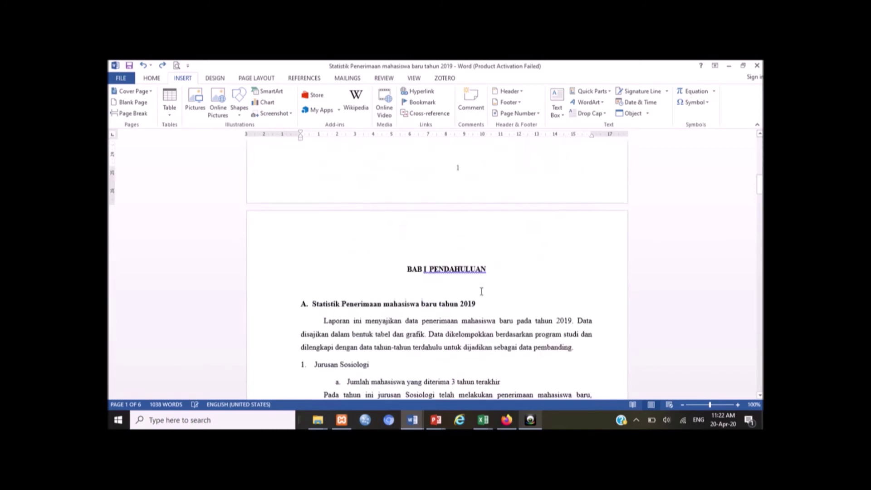
scroll(465, 274, "down", 20)
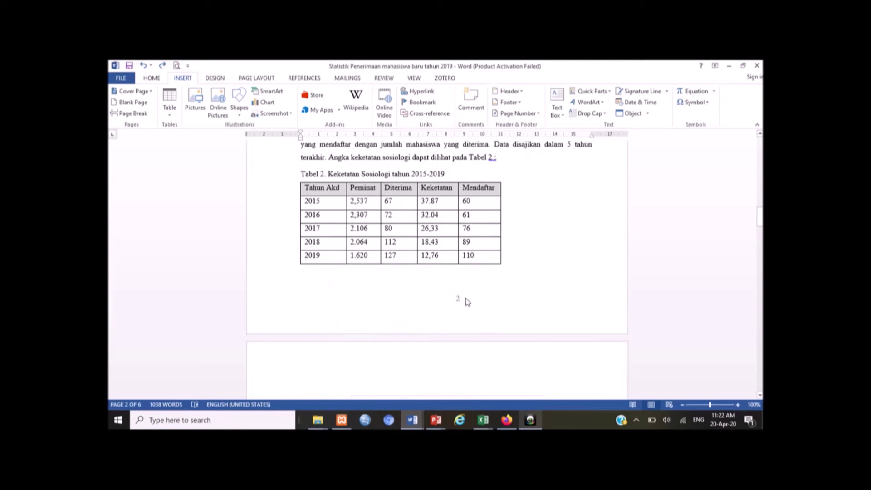
scroll(466, 298, "up", 20)
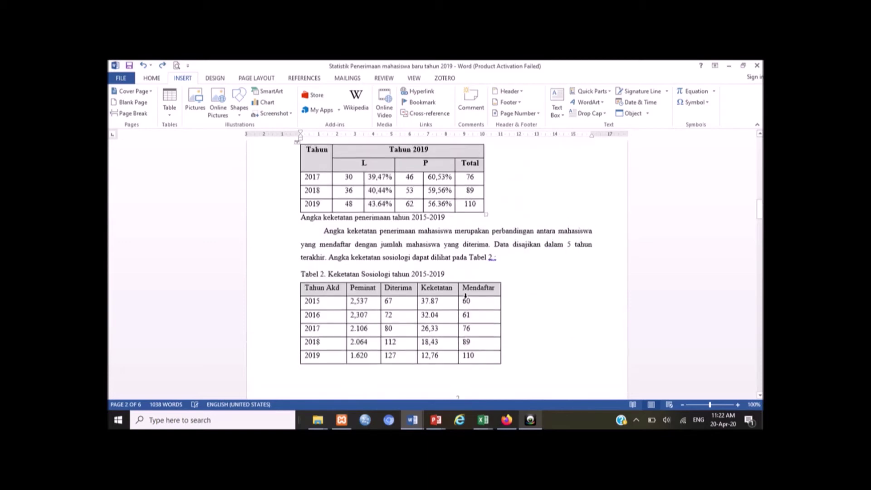
scroll(468, 290, "up", 5)
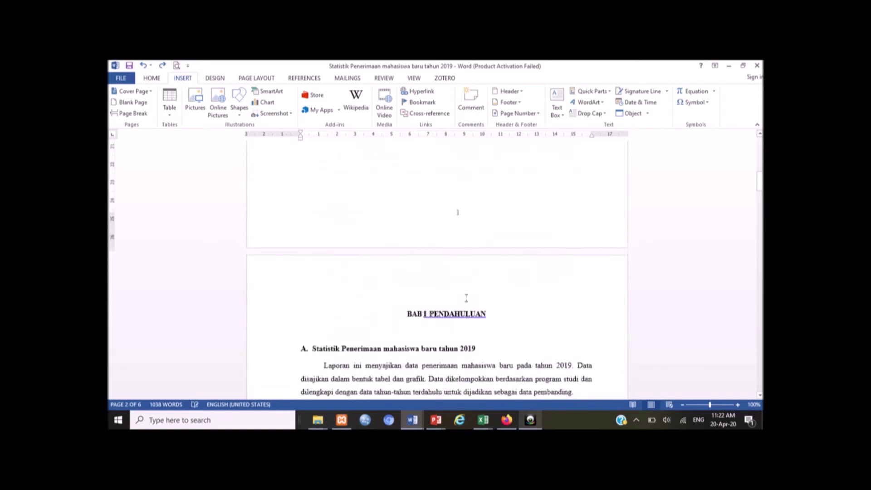
scroll(472, 274, "up", 1)
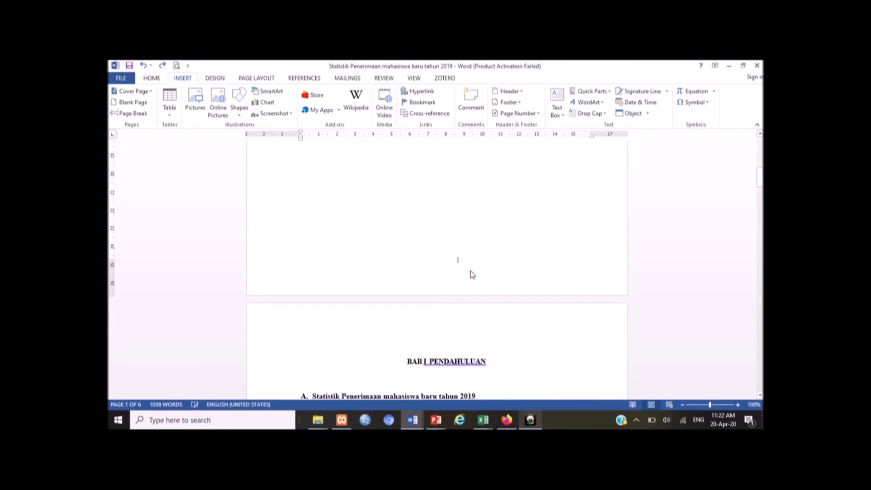
scroll(471, 274, "up", 5)
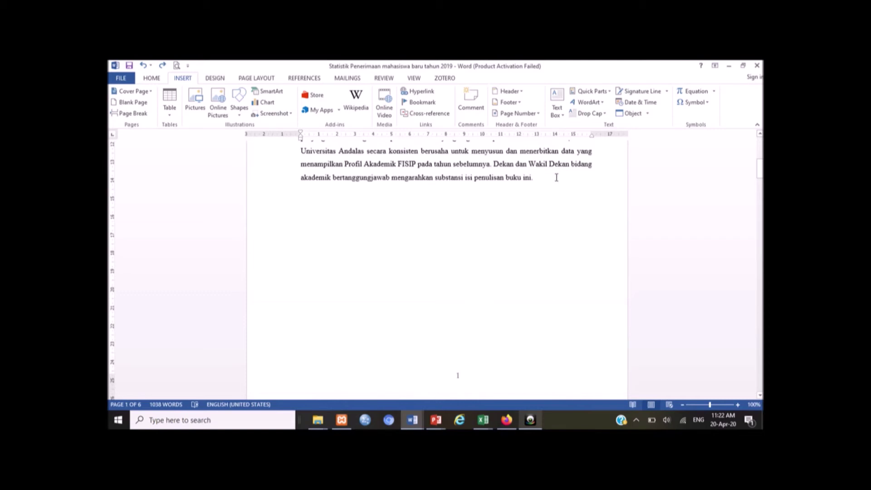
Step: Show the Page Layout Breaks list with the cursor placed after 'buku ini.'
left_click(556, 177)
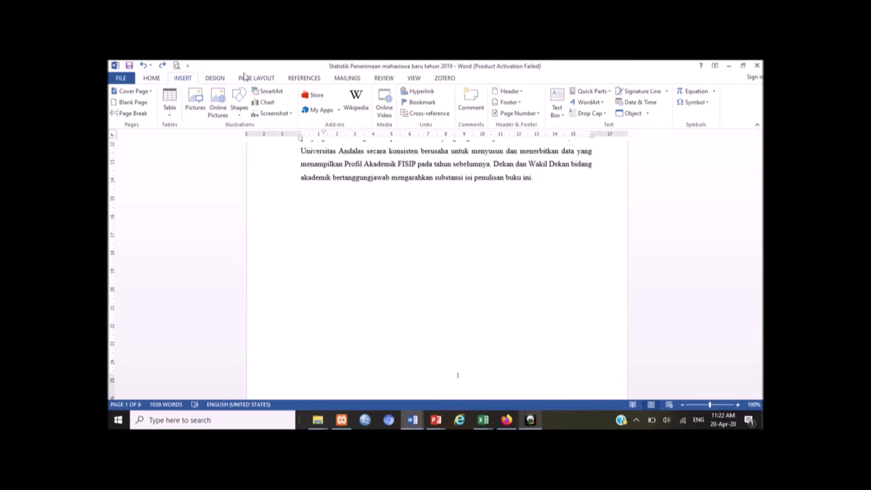
left_click(266, 82)
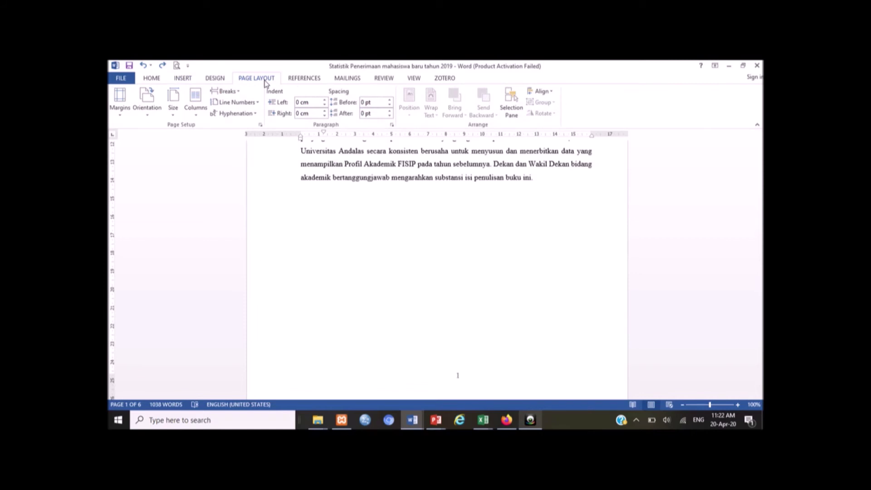
left_click(238, 92)
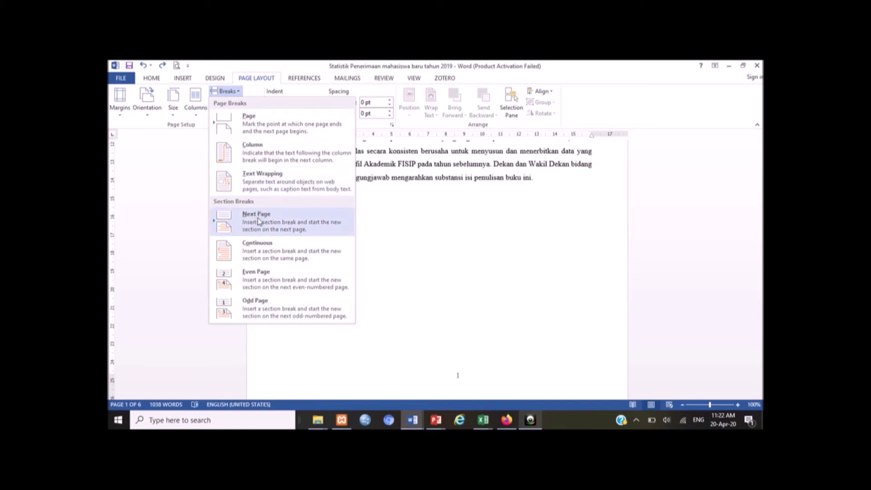
left_click(258, 218)
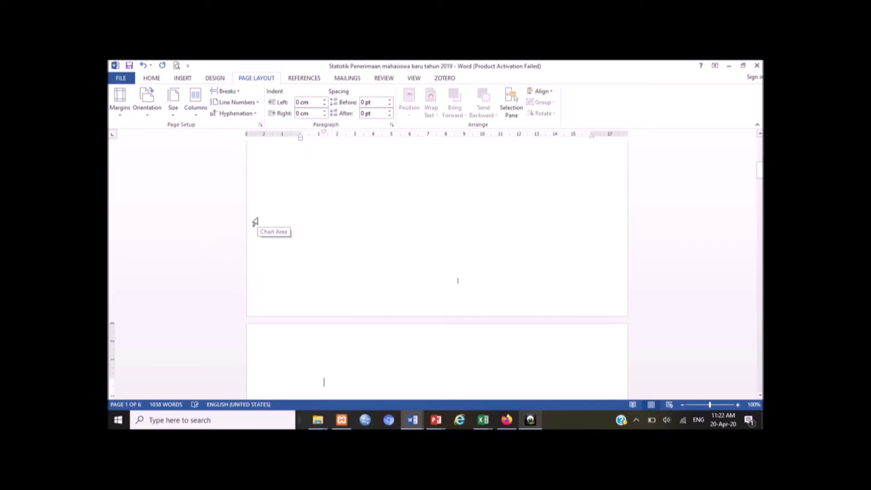
scroll(256, 222, "down", 3)
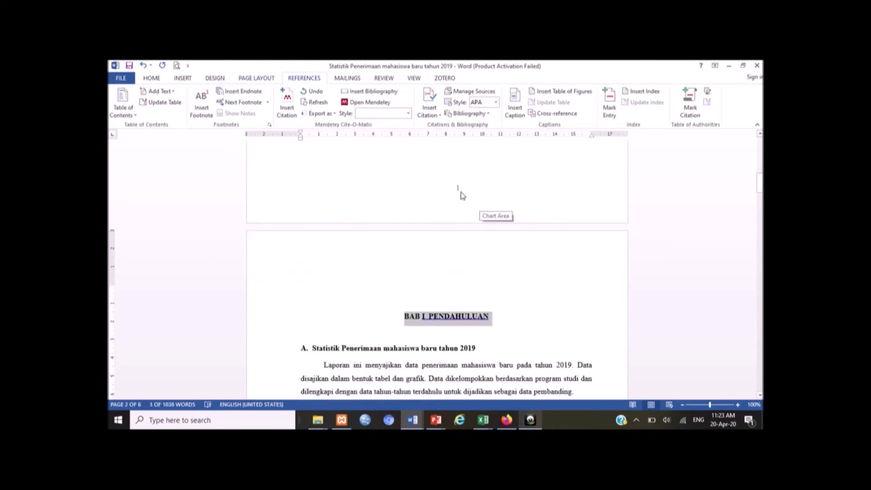
left_click(461, 194)
scroll(459, 193, "up", 5)
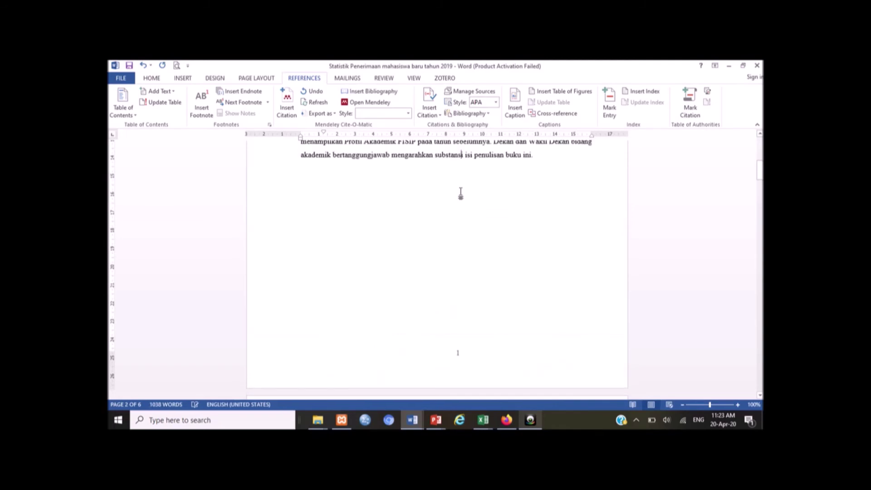
scroll(480, 223, "down", 4)
scroll(479, 224, "down", 15)
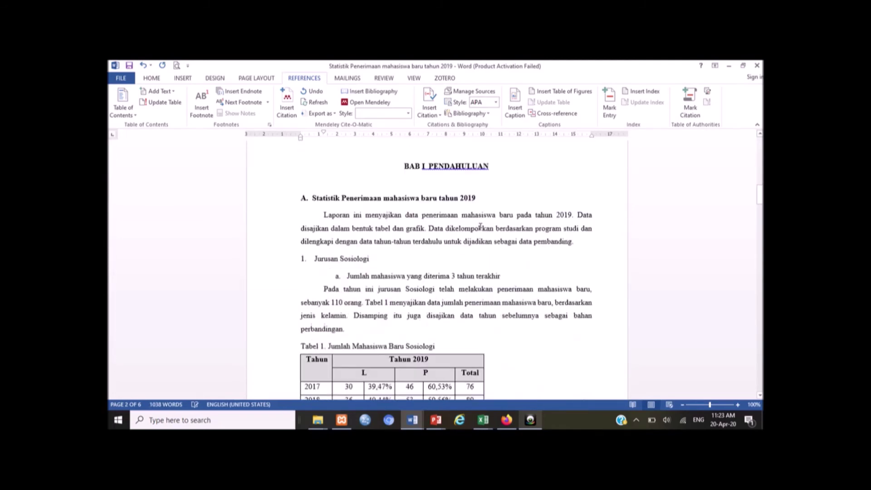
scroll(480, 228, "down", 3)
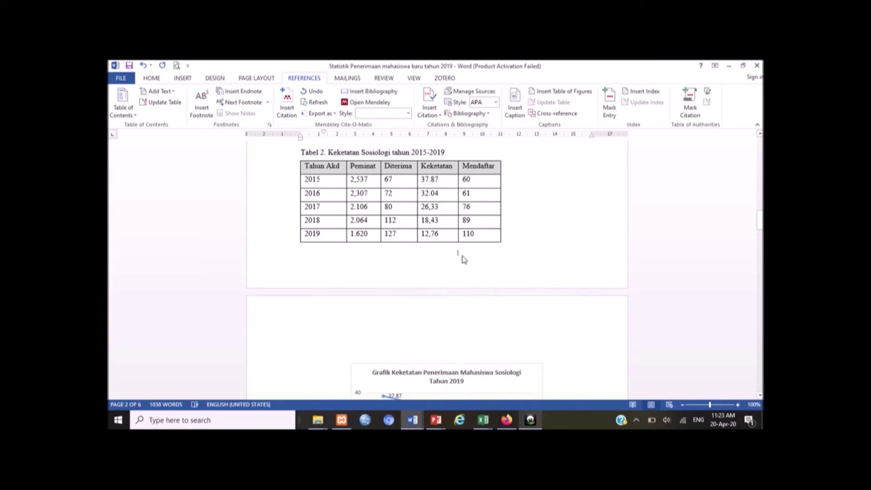
scroll(464, 259, "up", 18)
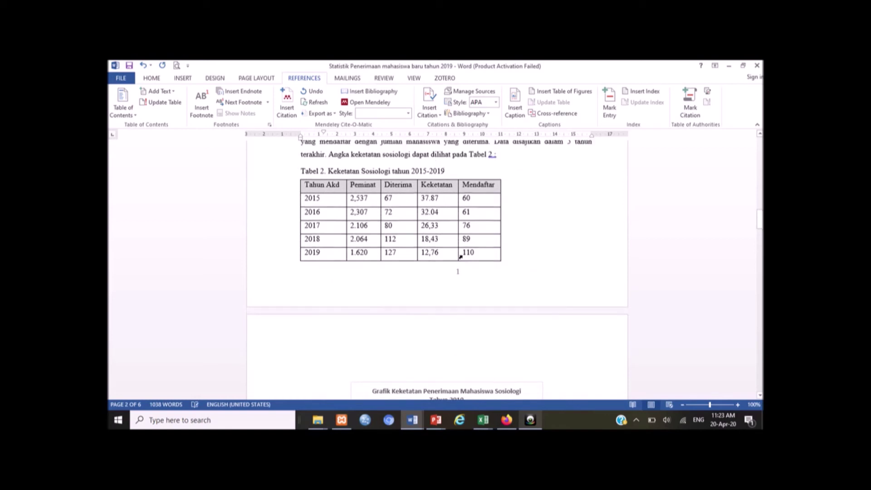
scroll(462, 256, "up", 6)
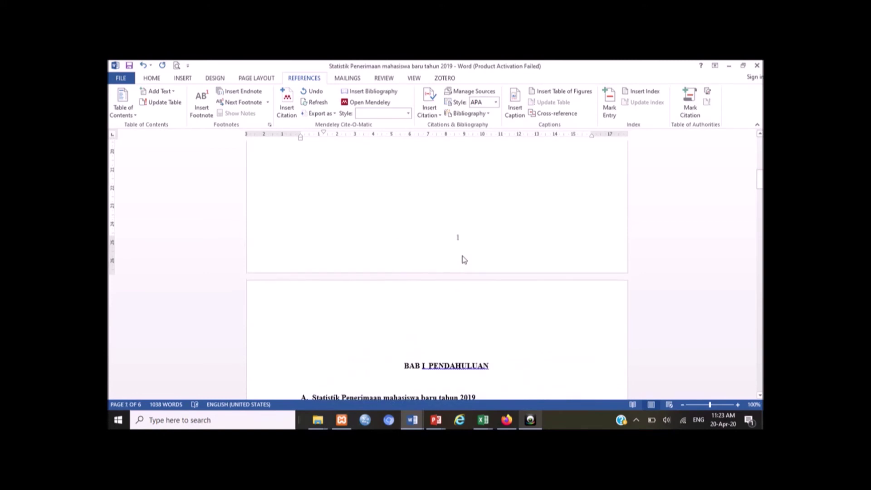
scroll(459, 242, "up", 6)
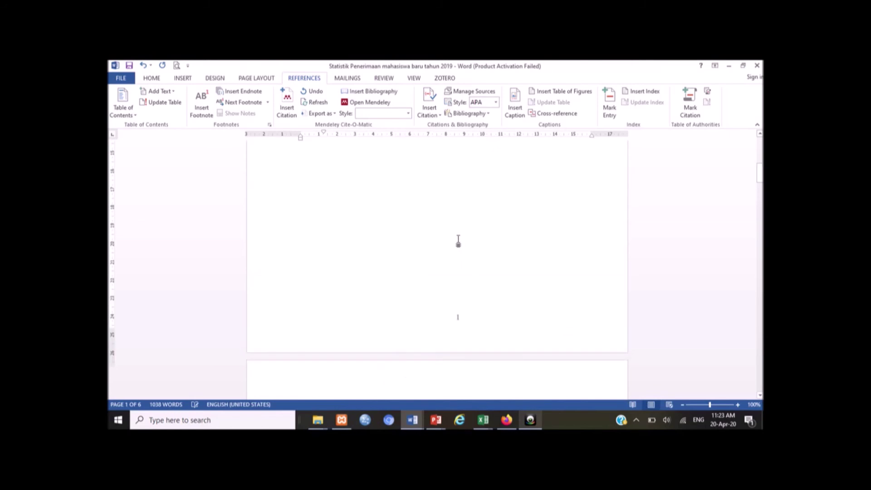
Step: Paste the 'Saya sangat menghargai' paragraph twice after 'buku ini.' and add an empty line
left_click(565, 226)
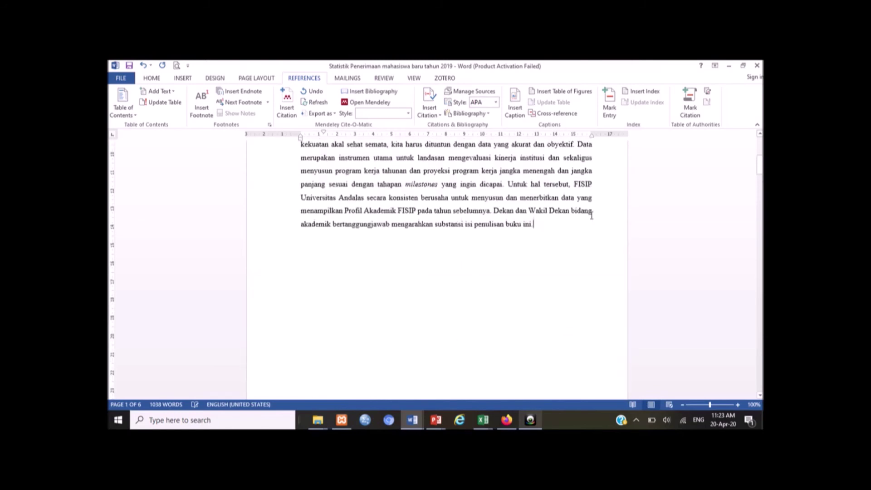
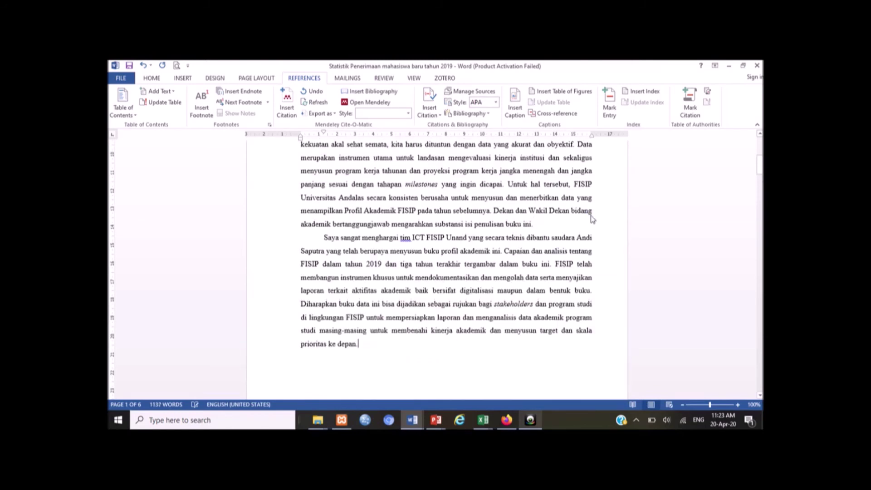
key("Return")
key("Return")
key("Return")
key("Return")
key("Return")
key("Return")
key("Return")
key("Return")
key("Return")
key("Return")
key("Return")
key("Return")
key("Return")
key("Return")
key("Return")
key("Return")
key("Return")
key("Return")
key("Return")
key("Return")
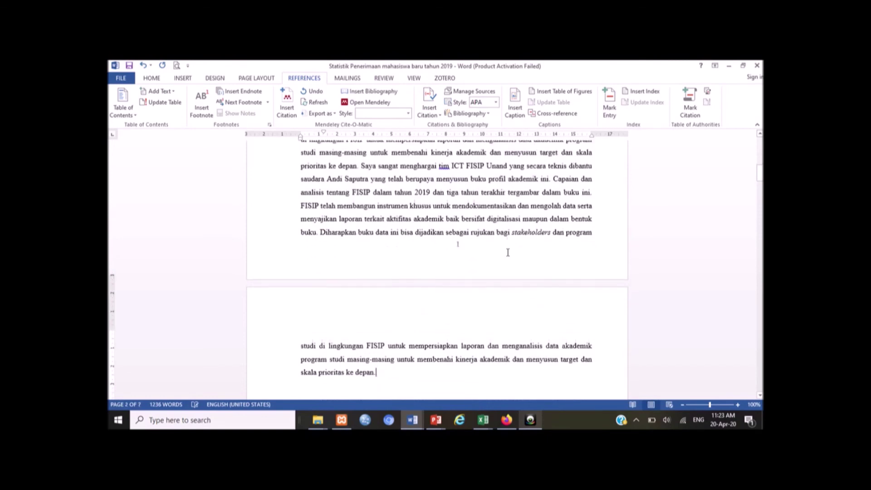
scroll(507, 266, "down", 10)
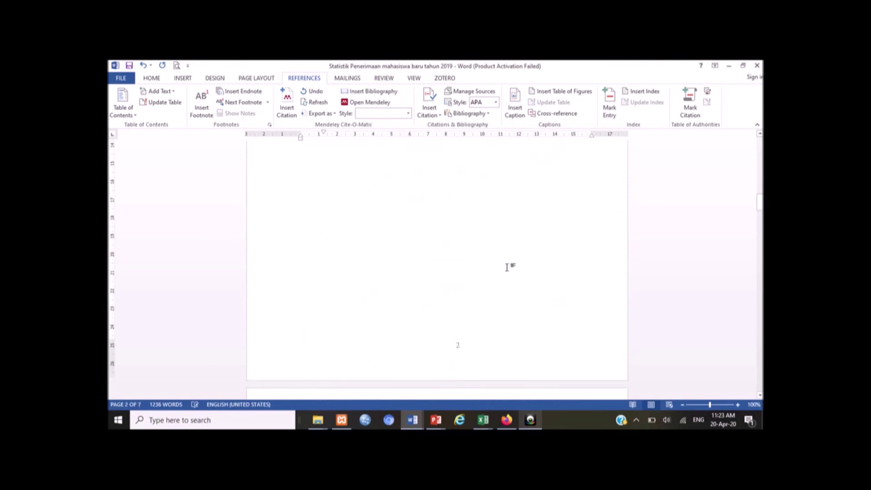
scroll(475, 302, "down", 12)
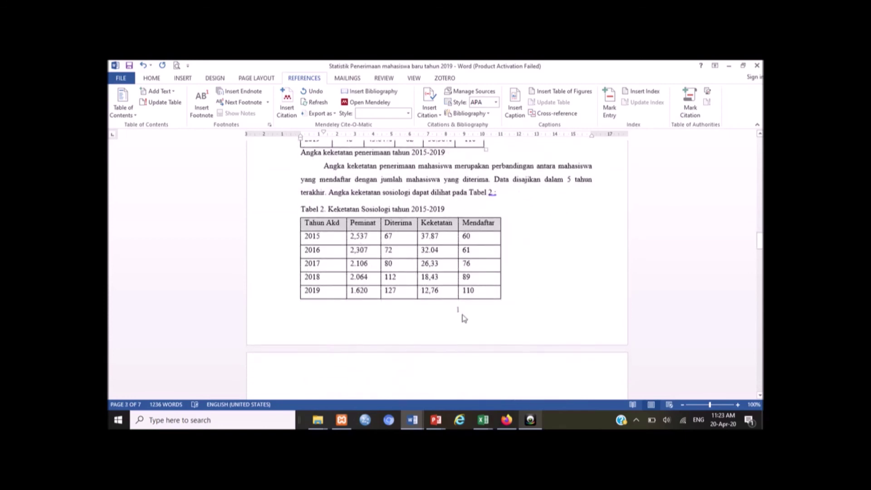
scroll(464, 318, "up", 12)
scroll(463, 315, "up", 2)
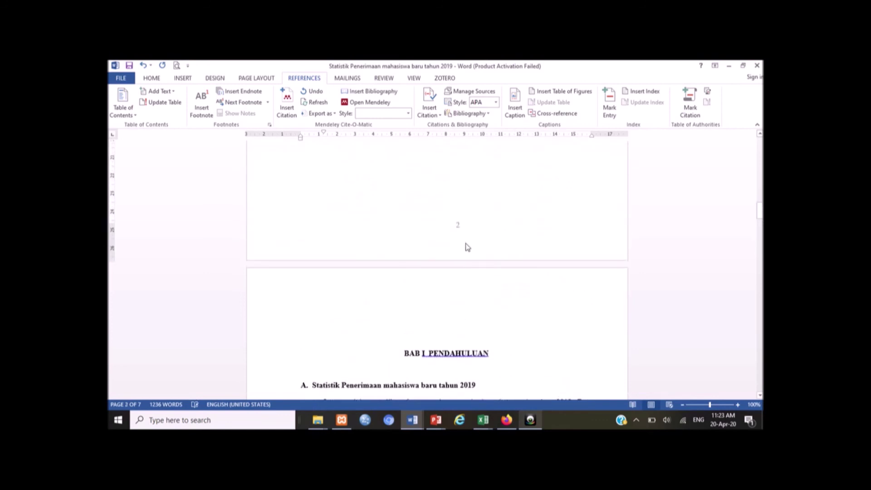
scroll(468, 247, "up", 6)
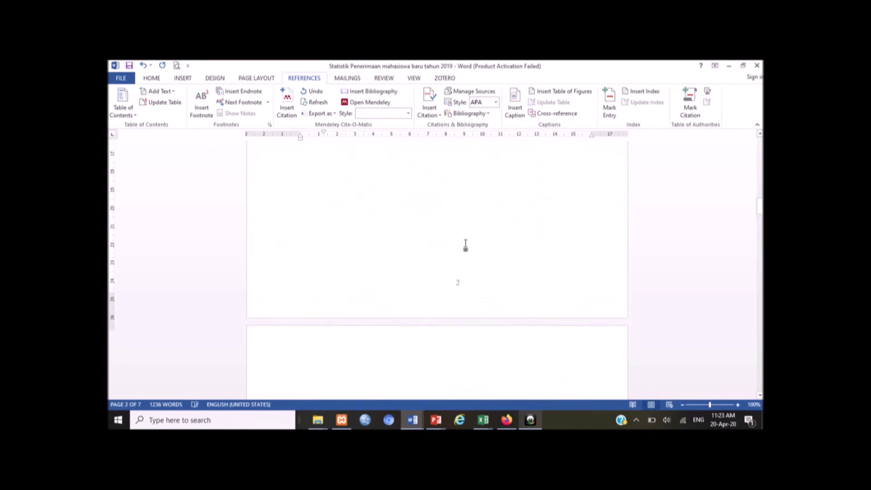
scroll(465, 245, "up", 5)
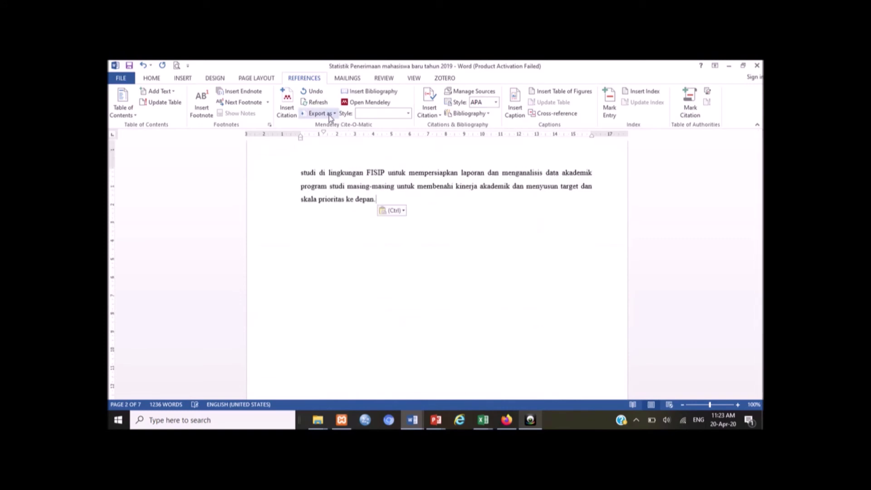
Step: Set the page number format to 'i, ii, iii, ...' in Format Page Numbers
left_click(185, 79)
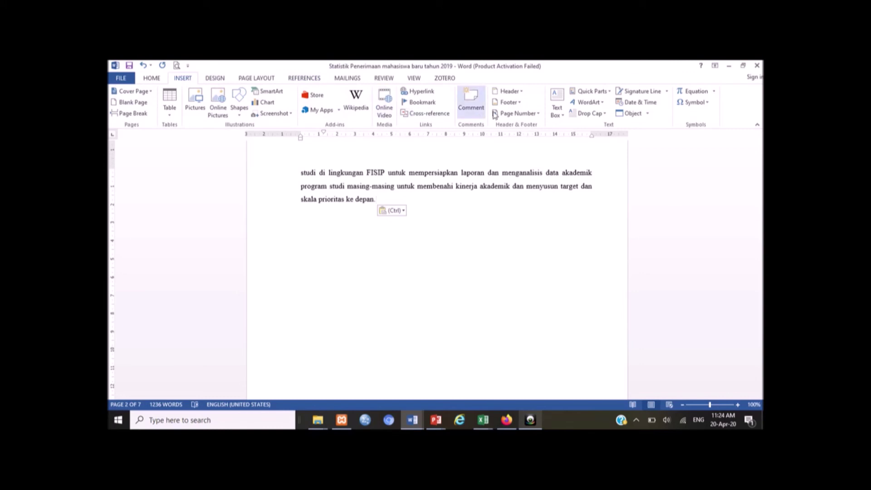
left_click(510, 115)
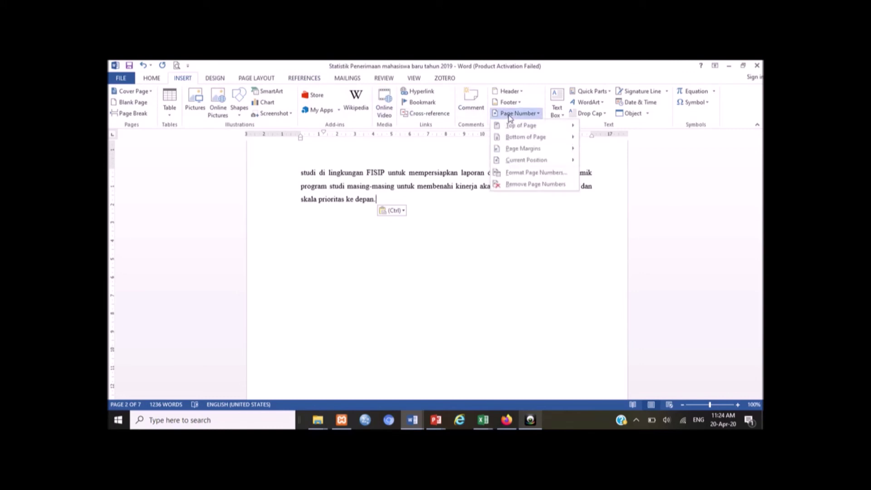
left_click(536, 173)
left_click(490, 183)
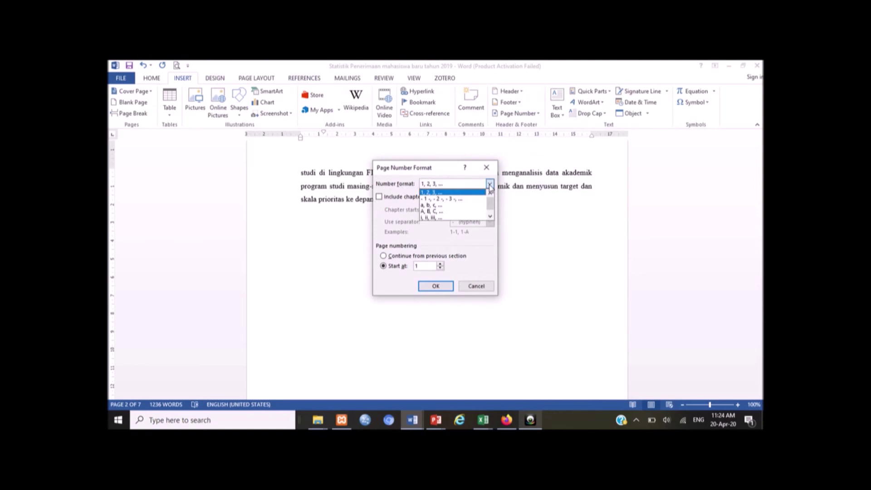
left_click(436, 217)
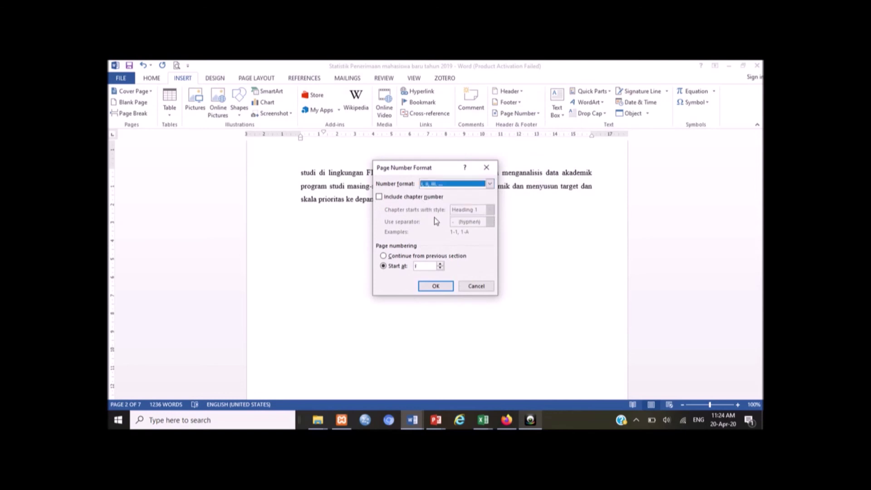
left_click(434, 287)
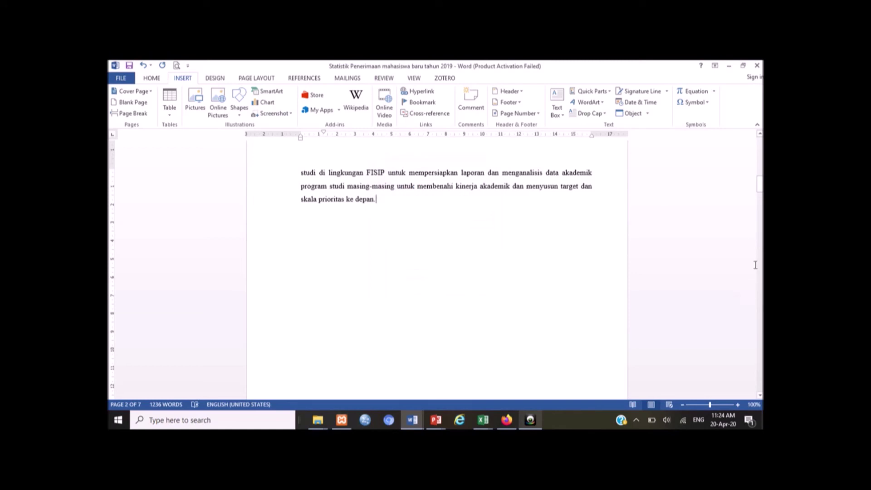
scroll(606, 241, "up", 3)
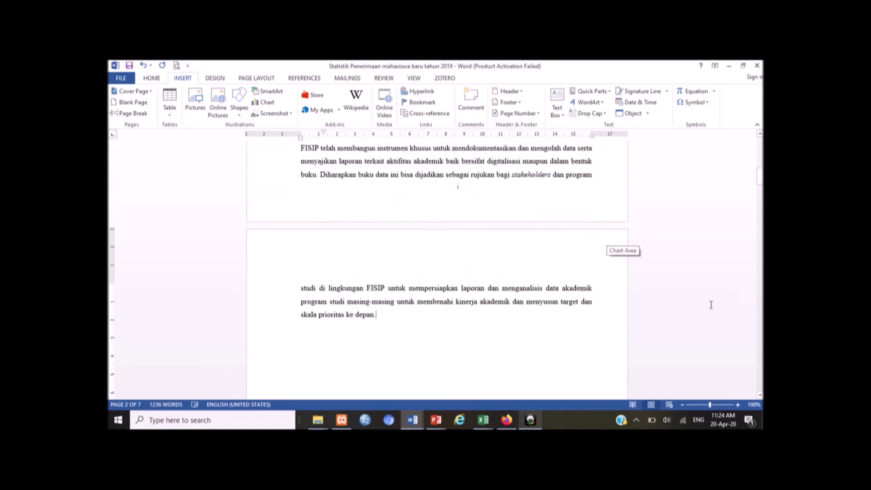
left_click(760, 342)
scroll(457, 321, "down", 5)
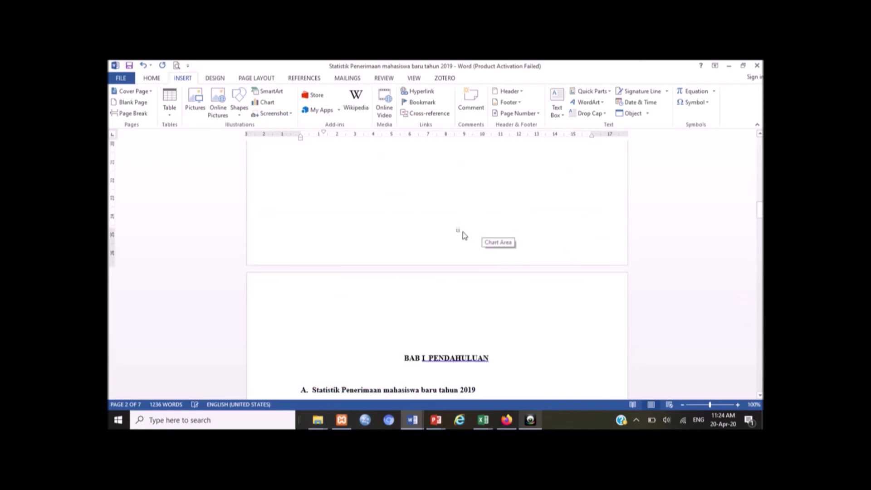
scroll(470, 326, "down", 6)
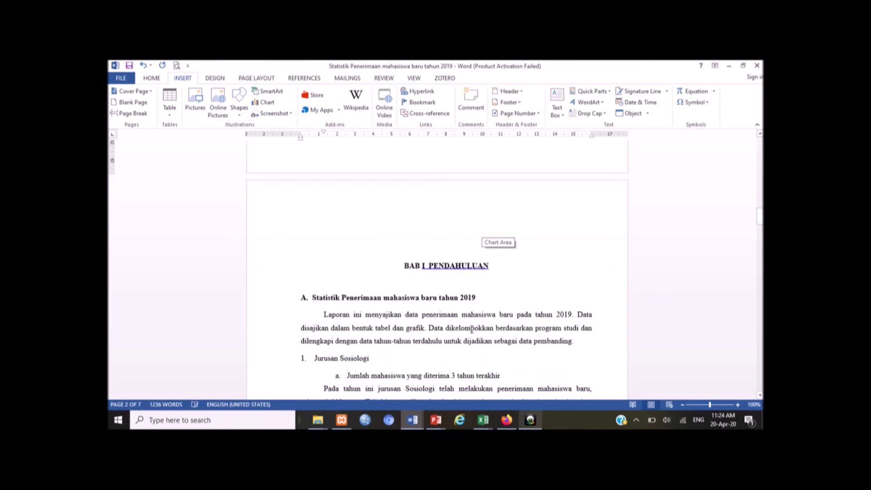
scroll(423, 321, "down", 8)
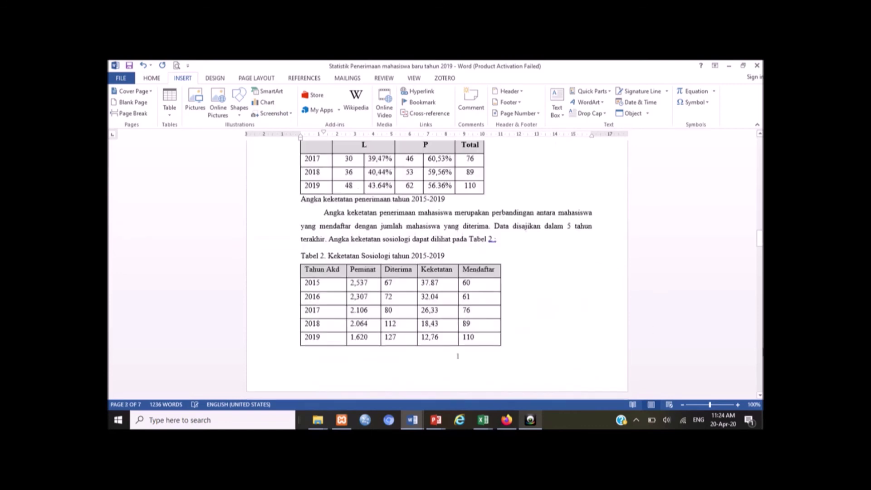
left_click(457, 339)
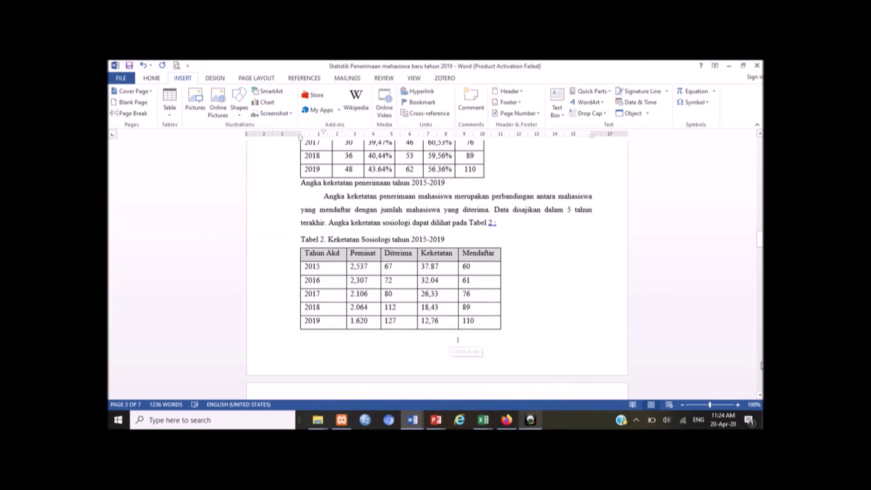
scroll(652, 348, "down", 12)
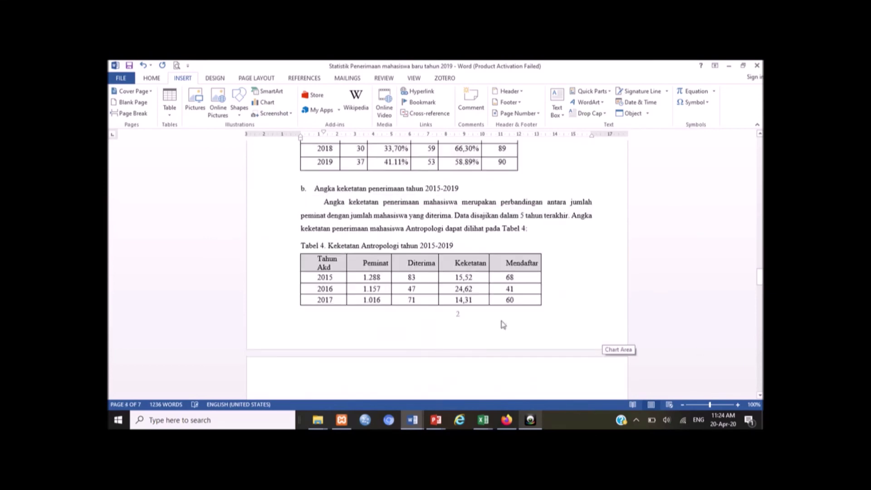
scroll(503, 325, "up", 20)
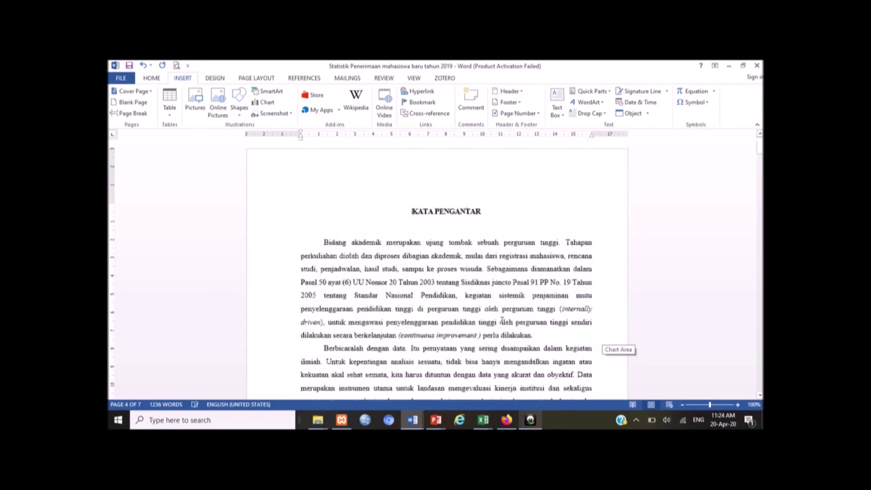